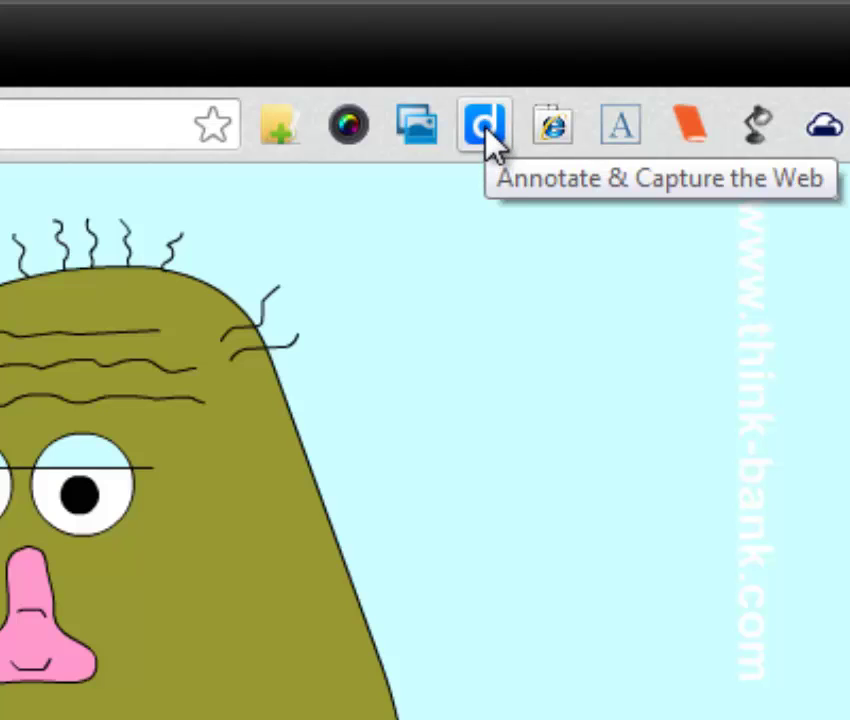
Start a tagged Diigo bookmark for the Monster Maker page and add all of the recommended tags.
left_click(486, 128)
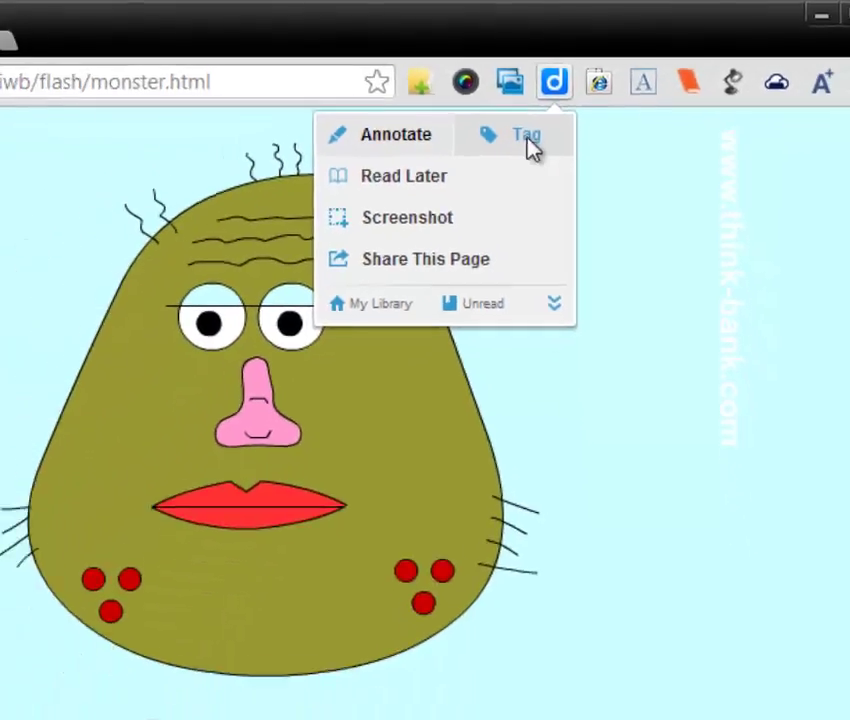
left_click(447, 215)
left_click_drag(598, 143, 421, 134)
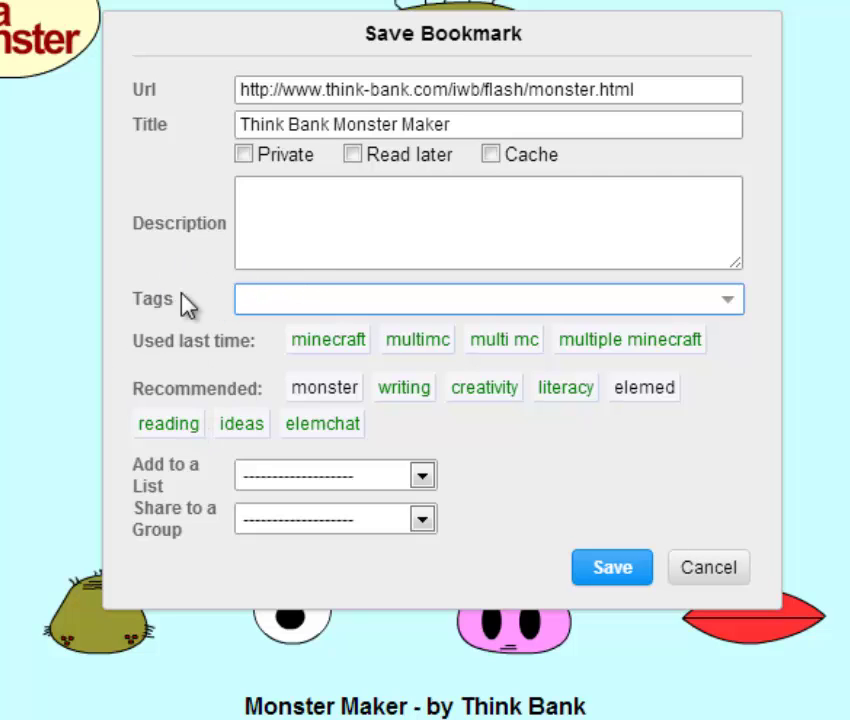
left_click(220, 392)
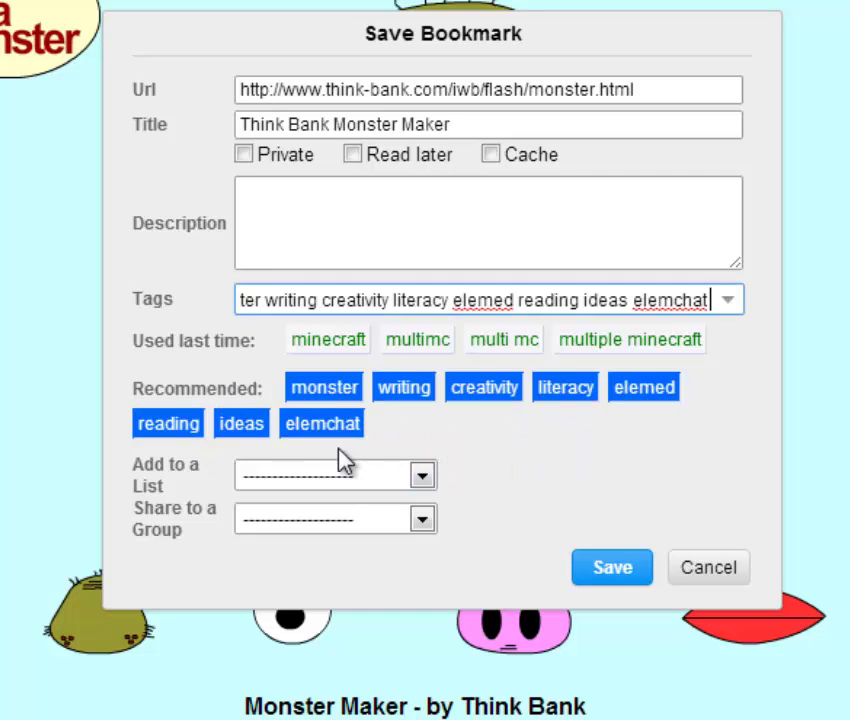
Set the bookmark to be shared with the WELSTech group.
left_click(358, 478)
left_click(474, 525)
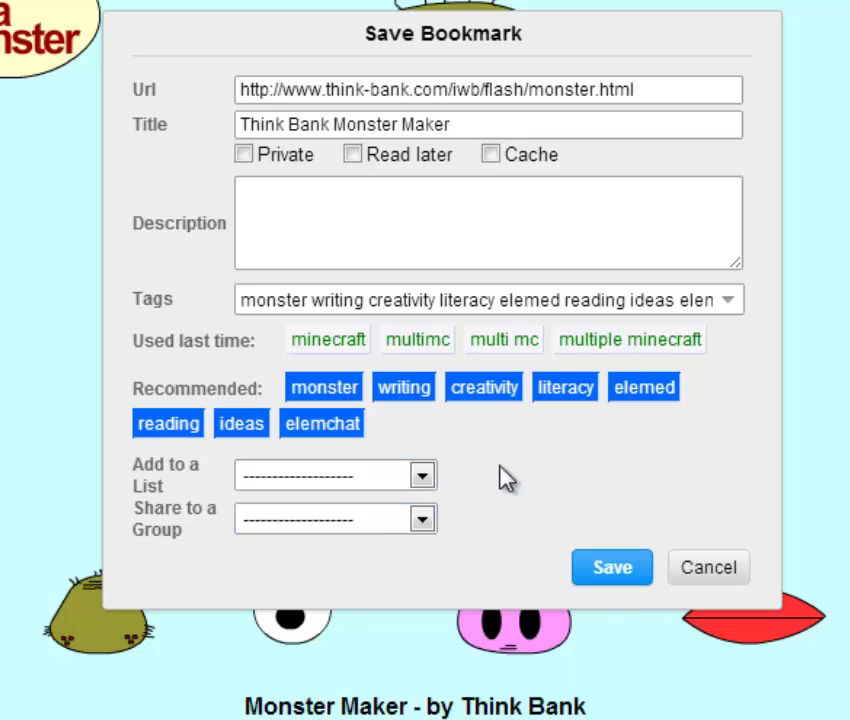
left_click(414, 535)
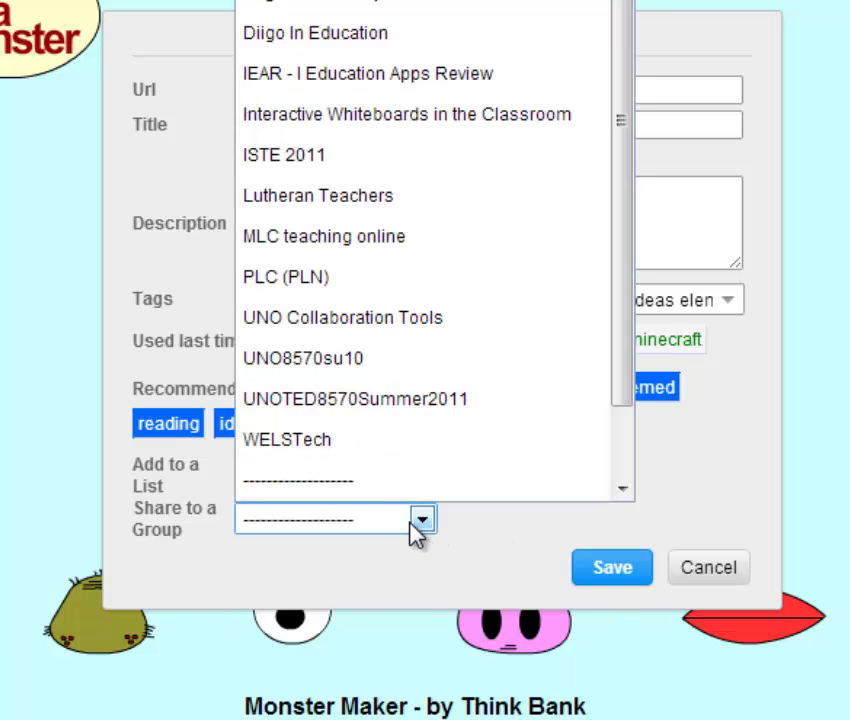
left_click(333, 448)
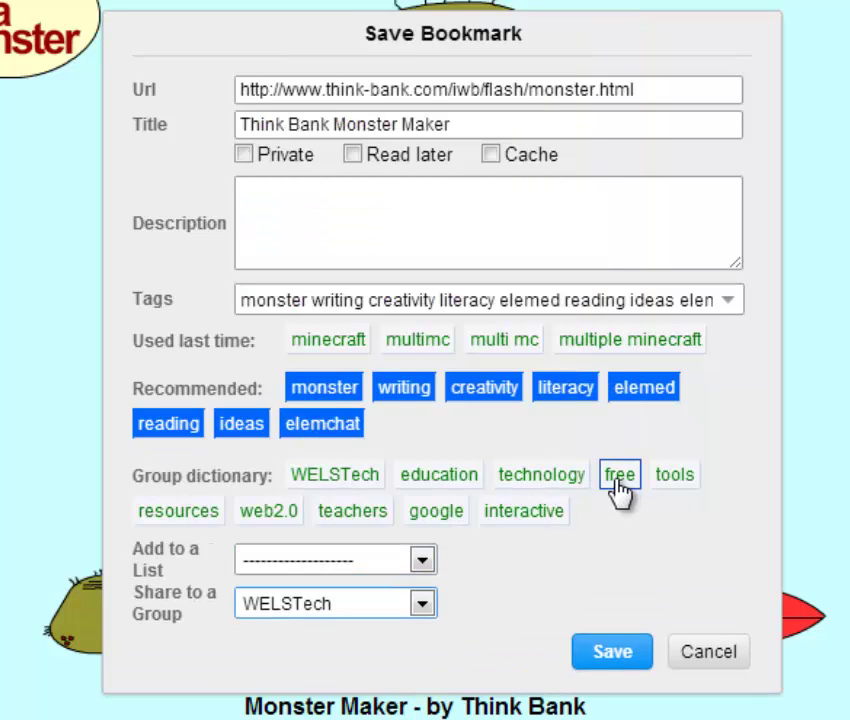
Add the group tags WELSTech, education, technology, free, tools, resources, web2.0, teachers and interactive, and save the bookmark.
left_click(372, 478)
left_click(443, 480)
left_click(543, 482)
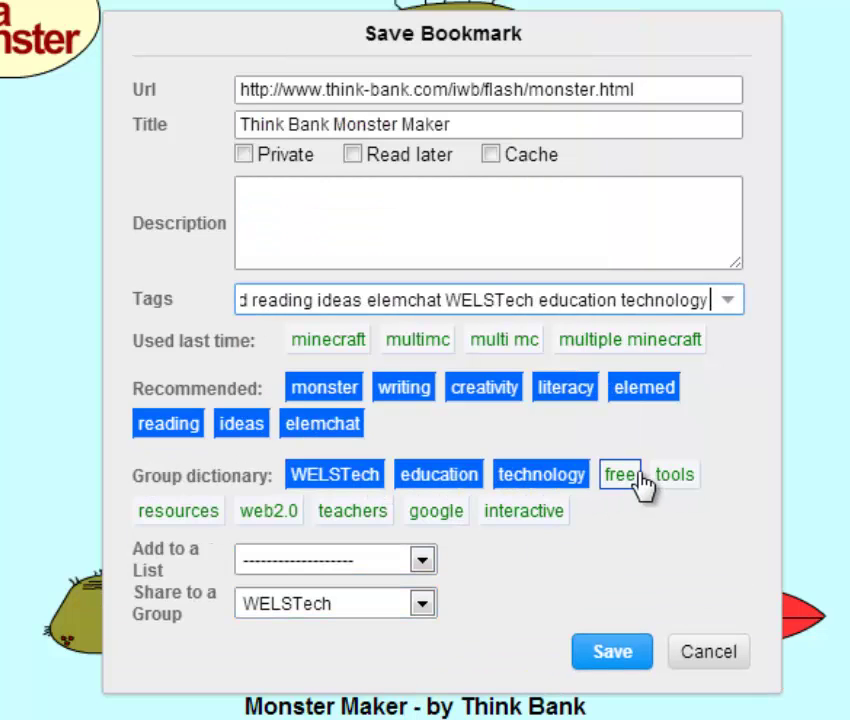
left_click(630, 478)
left_click(666, 480)
left_click(196, 514)
left_click(270, 514)
left_click(352, 514)
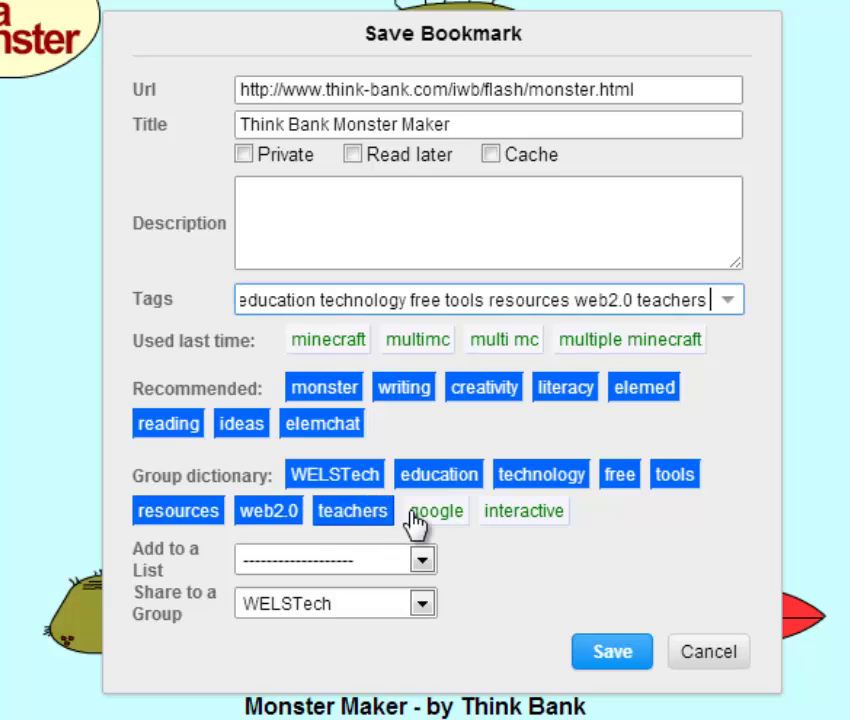
left_click(510, 514)
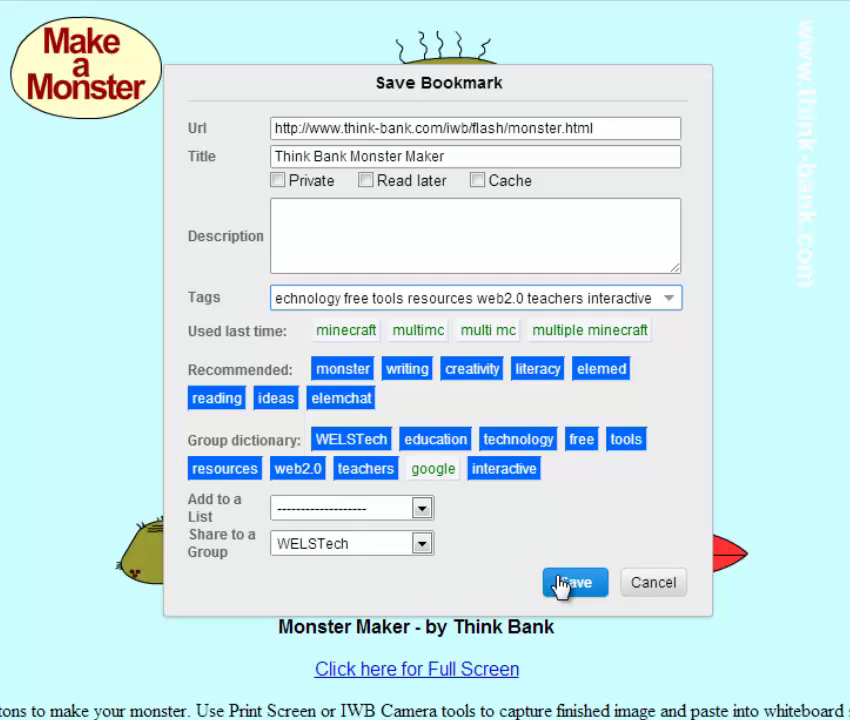
left_click(597, 658)
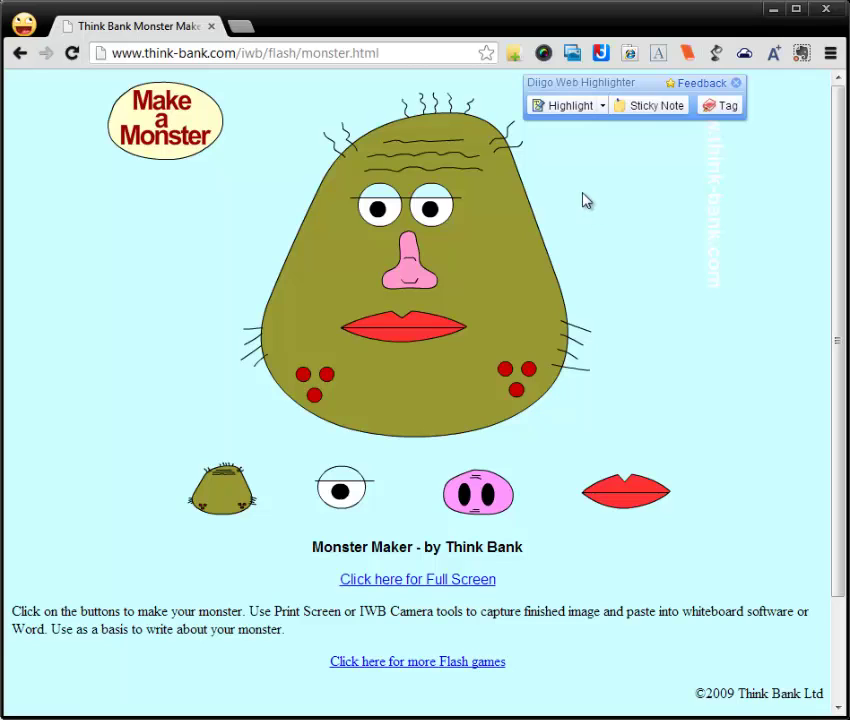
Highlight the words "buttons to make" in the page's instruction paragraph in yellow.
left_click(602, 107)
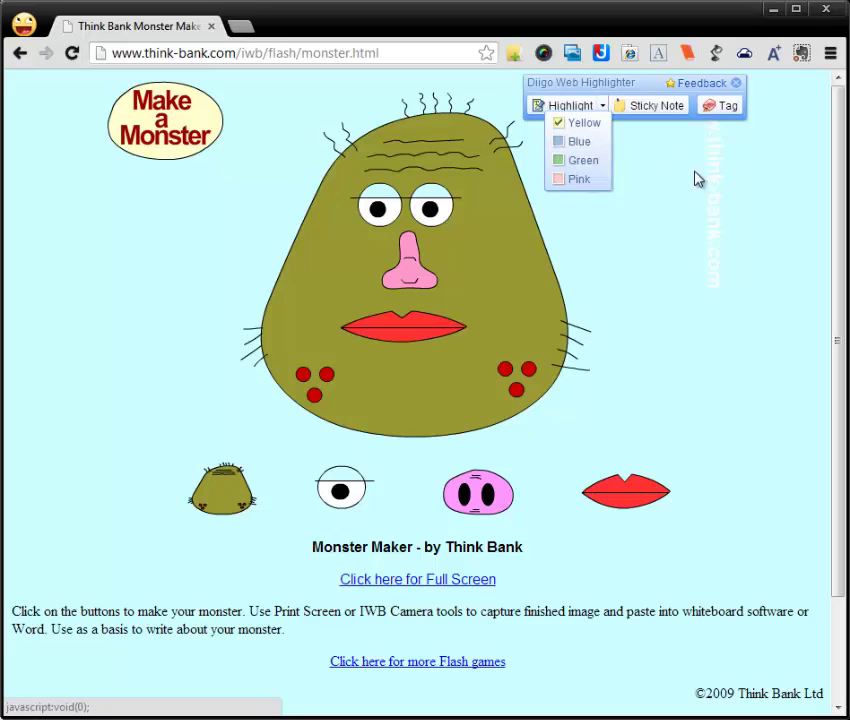
left_click(757, 208)
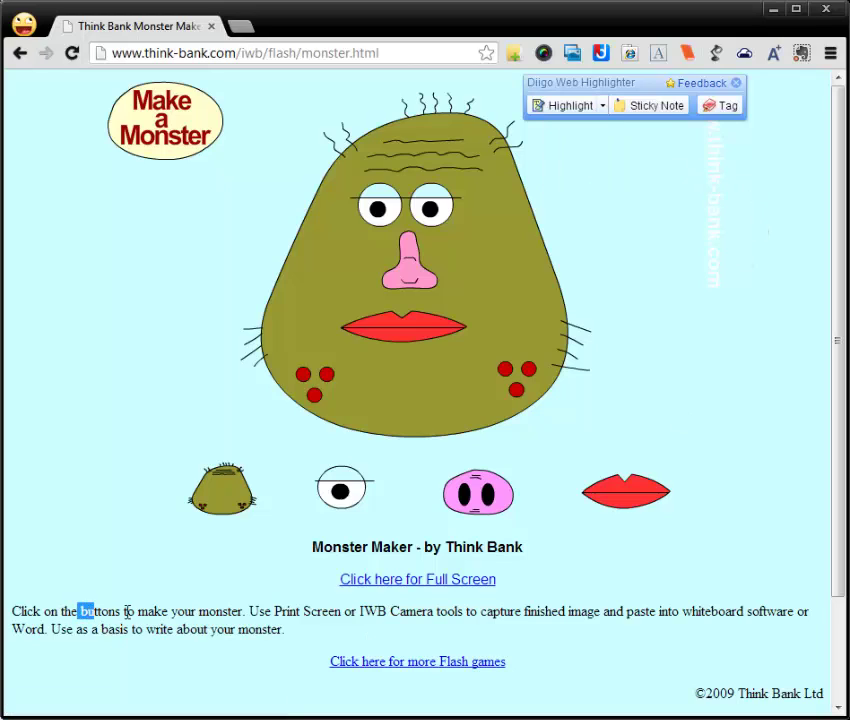
left_click_drag(126, 611, 169, 611)
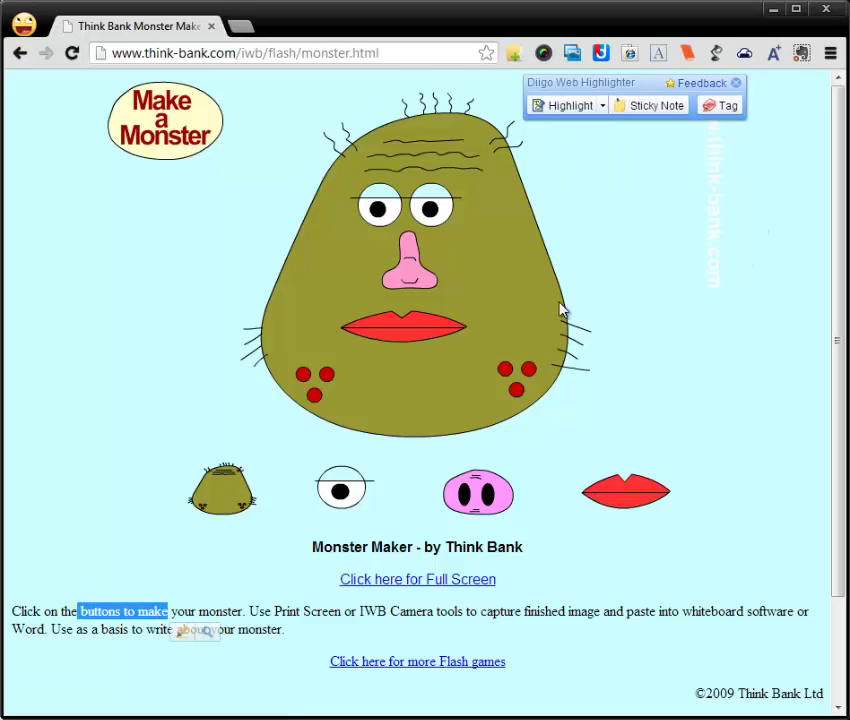
left_click(585, 107)
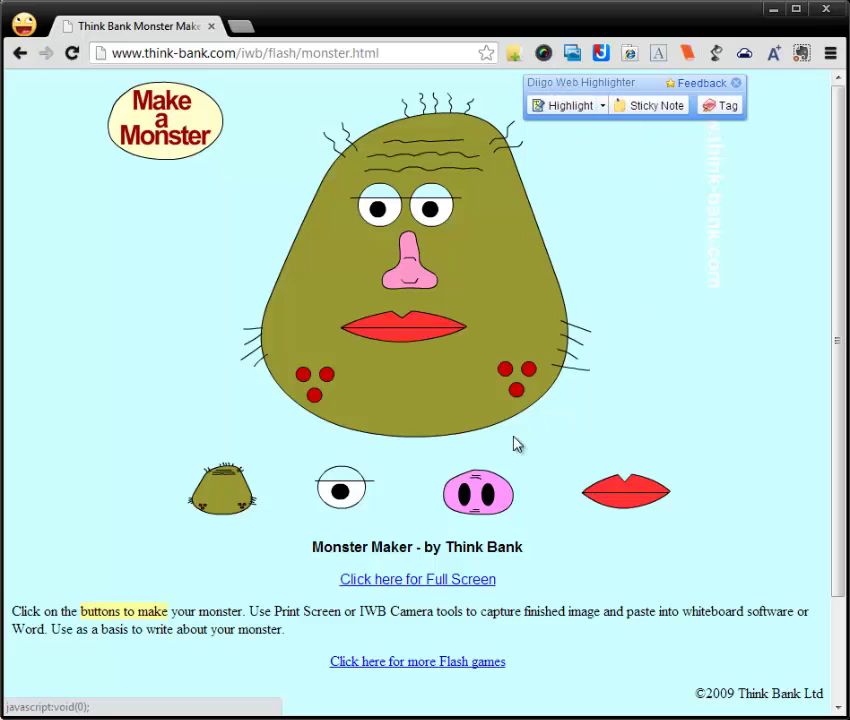
Post a sticky note reading "Test" on the page for the WELSTech group and close the annotation tools.
left_click(656, 107)
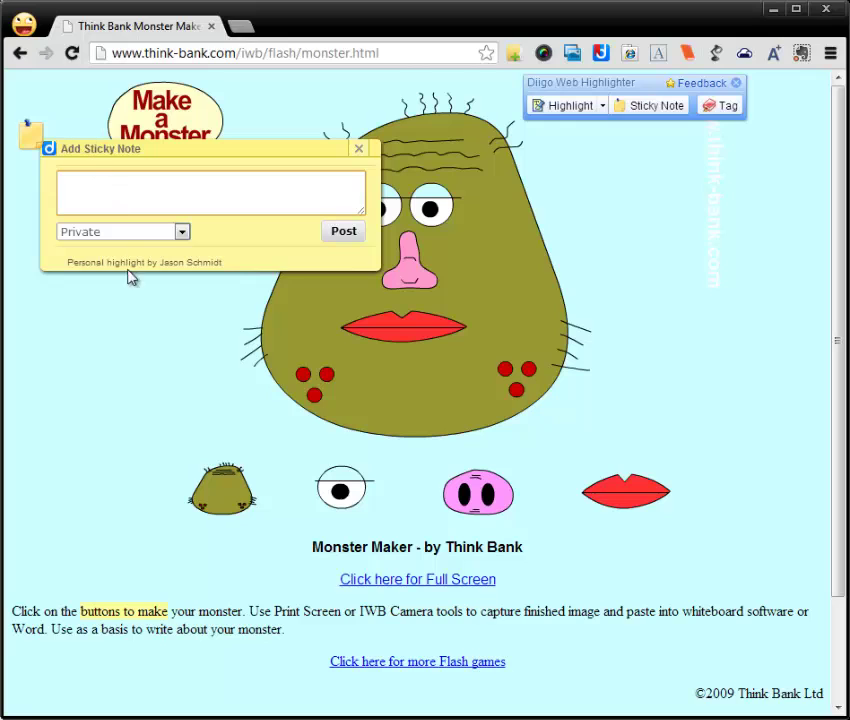
left_click(182, 232)
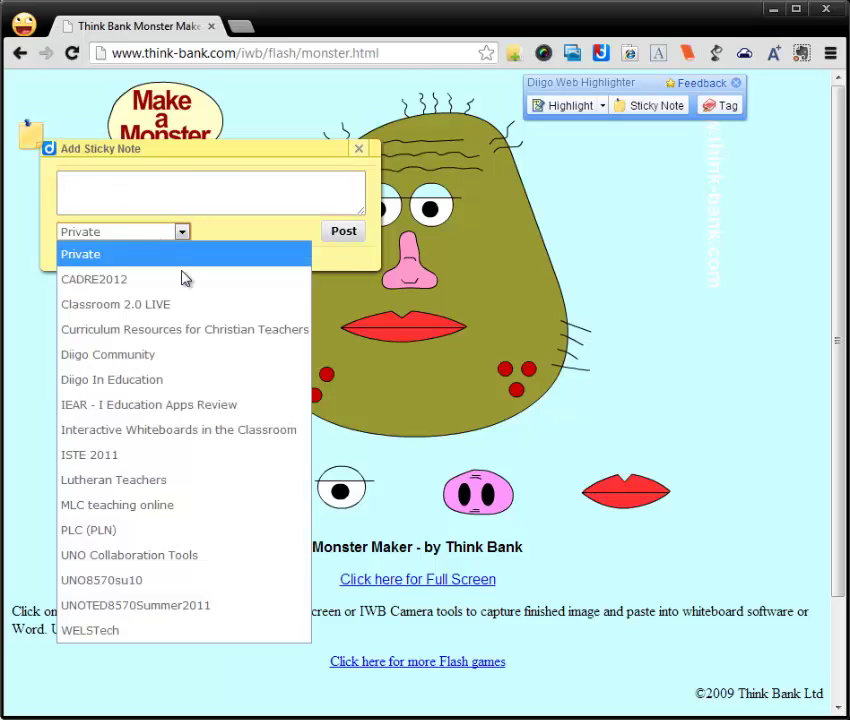
left_click(118, 632)
left_click(161, 199)
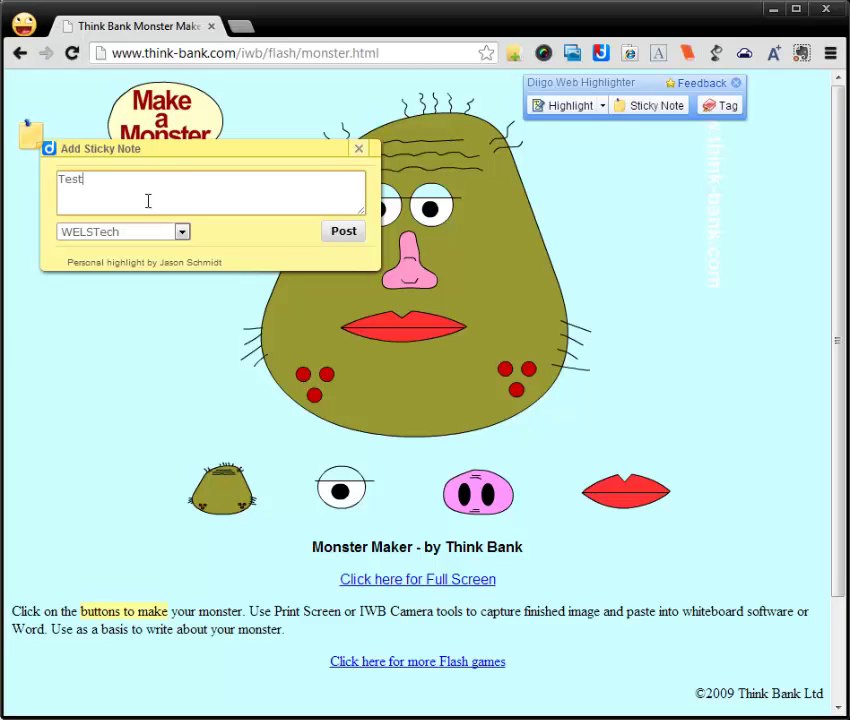
left_click(340, 232)
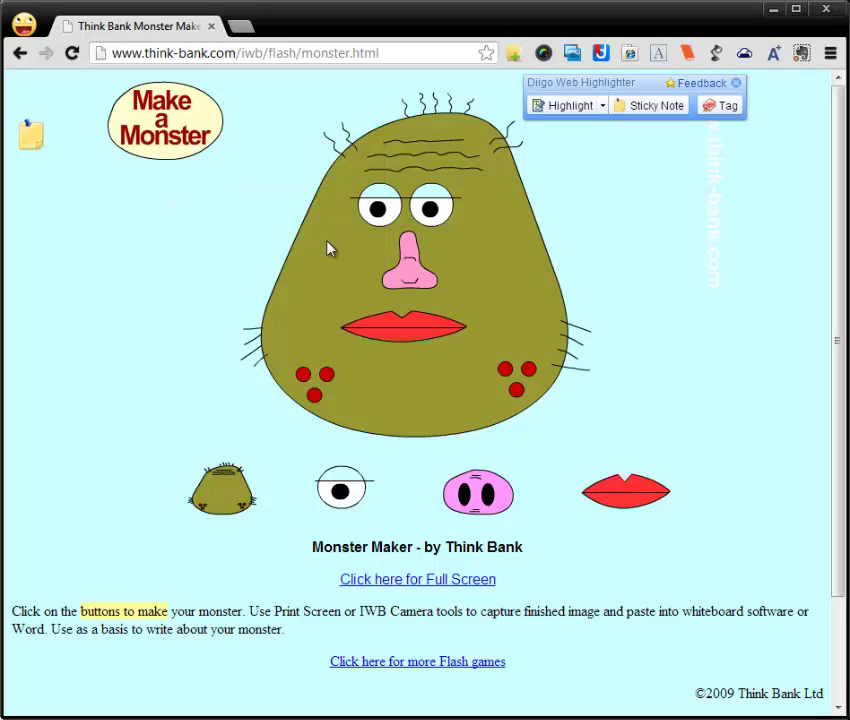
left_click(736, 83)
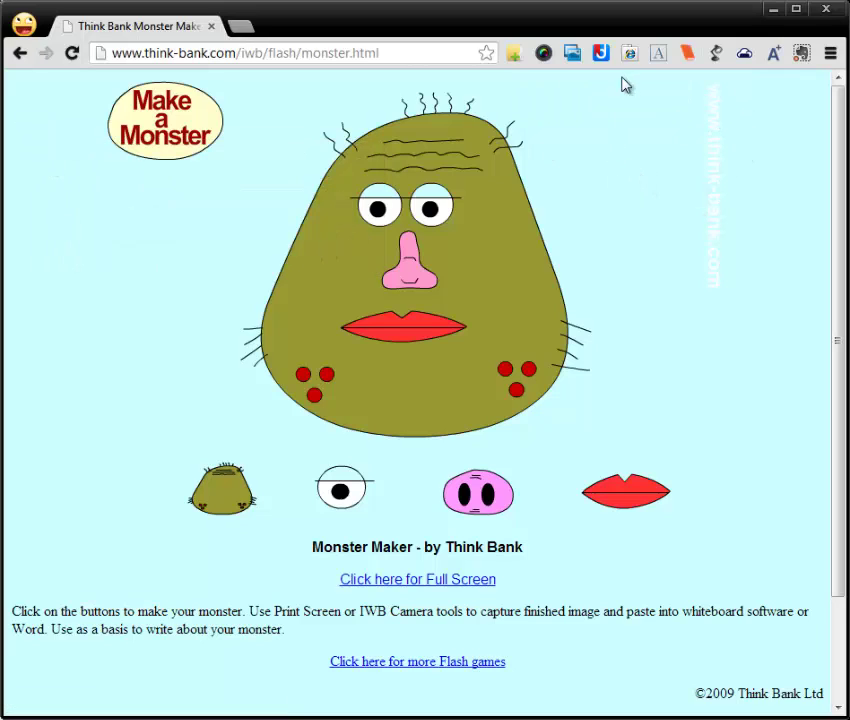
Capture a Diigo screenshot of the page area covering the logo, the monster and the four body-part buttons.
left_click(601, 53)
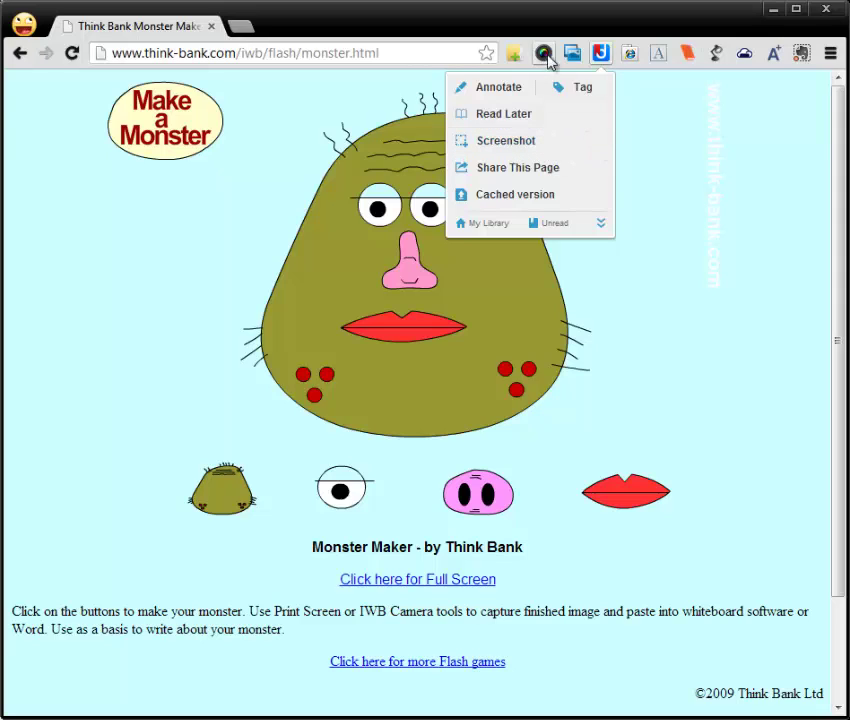
left_click(512, 141)
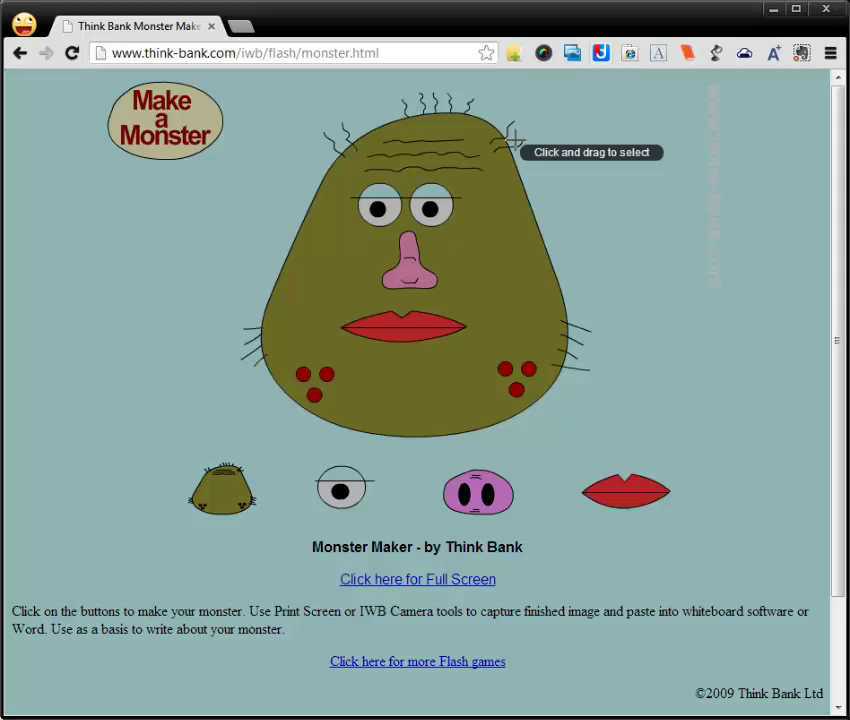
mouse_move(729, 81)
left_mouse_down()
mouse_move(709, 123)
mouse_move(451, 361)
left_mouse_up()
left_click_drag(305, 430, 85, 521)
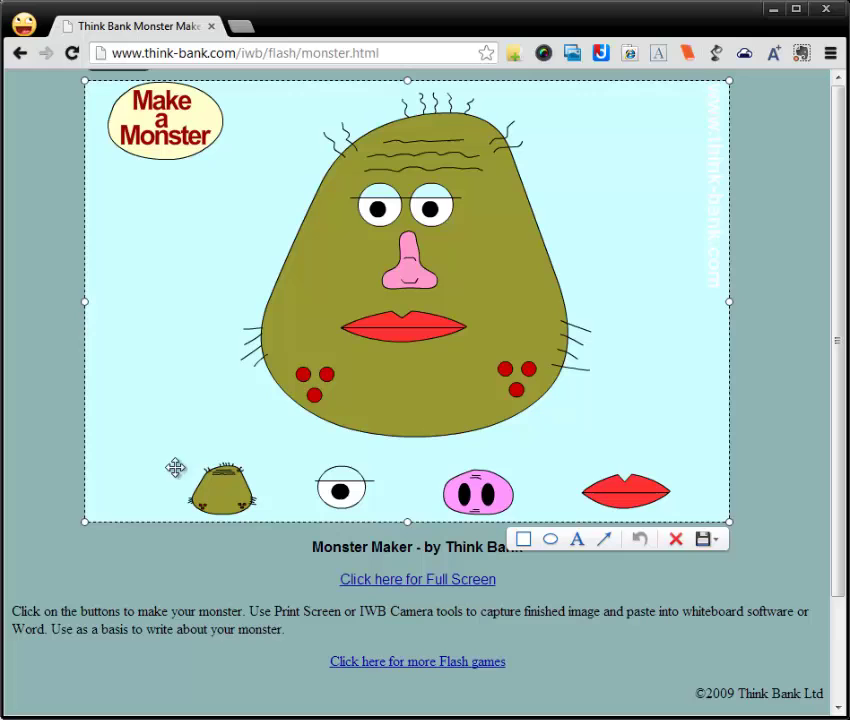
Draw a red arrow to the monster's nose and a dark gray arrow to its mouth on the screenshot.
left_click(604, 541)
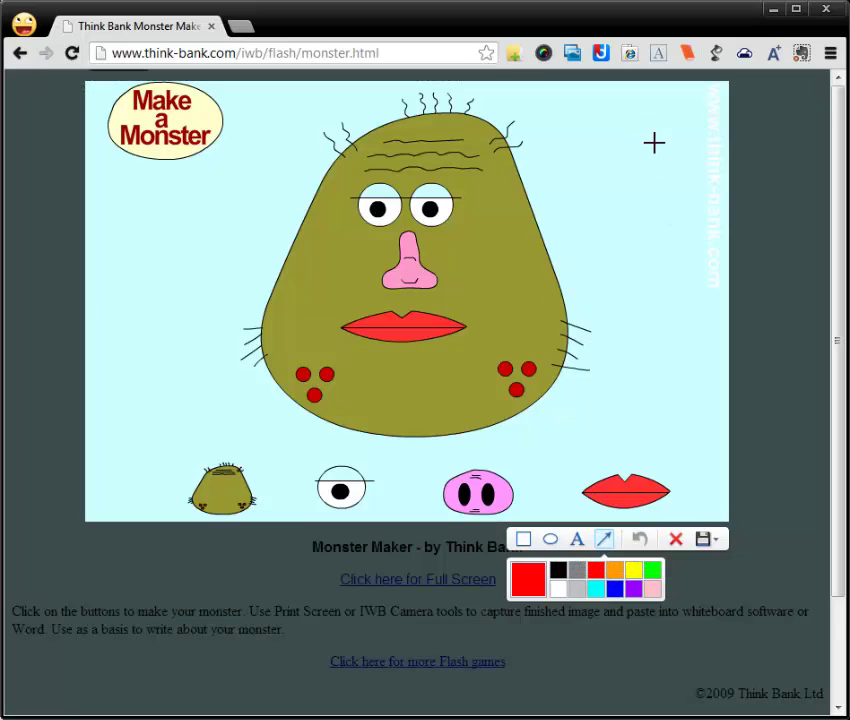
left_click_drag(654, 143, 428, 257)
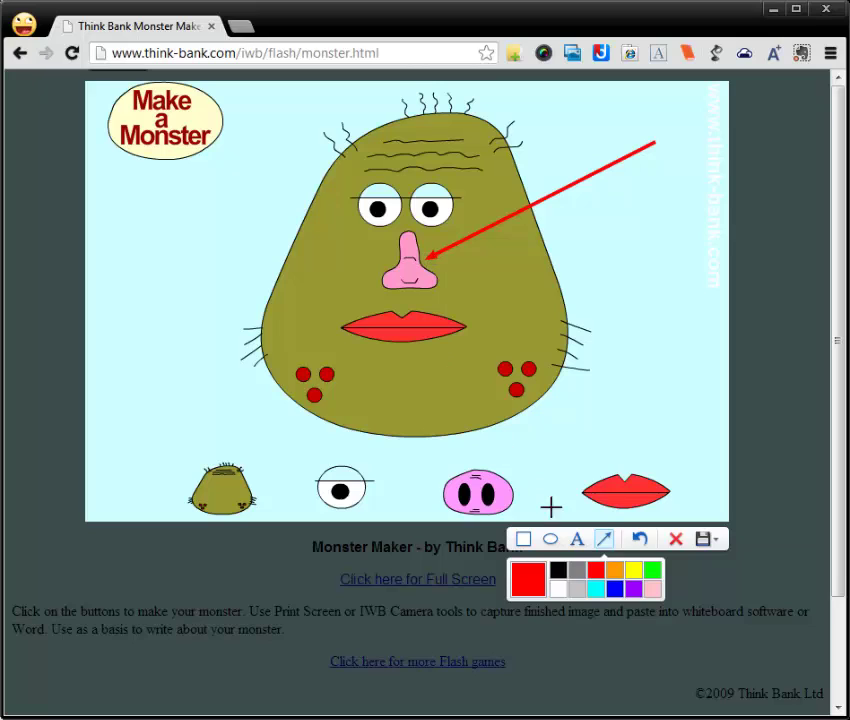
left_click(578, 569)
mouse_move(163, 267)
left_mouse_down()
mouse_move(334, 326)
mouse_move(372, 292)
mouse_move(345, 327)
left_mouse_up()
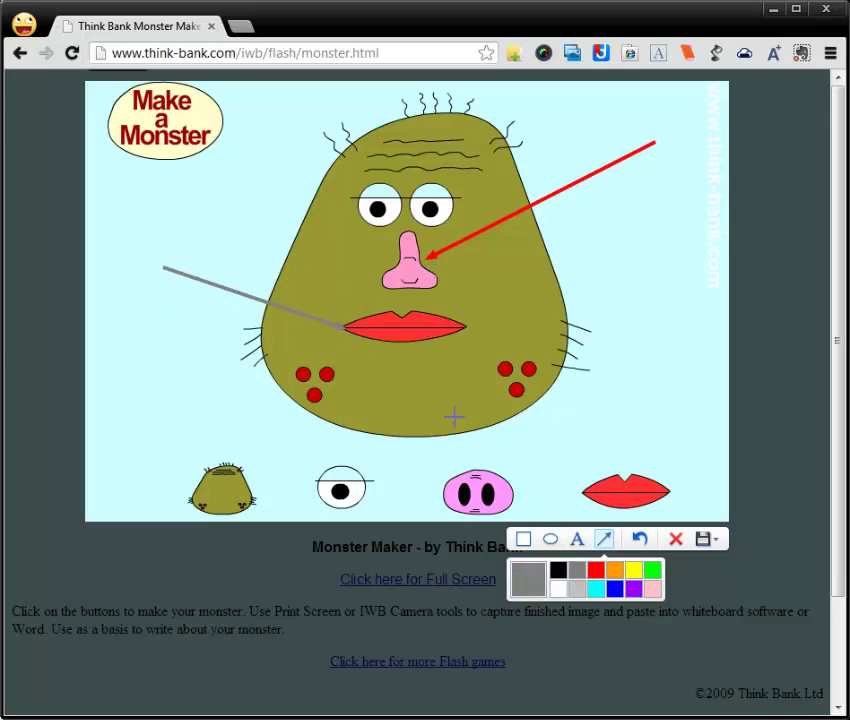
Add the text "Test" beside the monster and save the screenshot attached to the page URL.
left_click(577, 539)
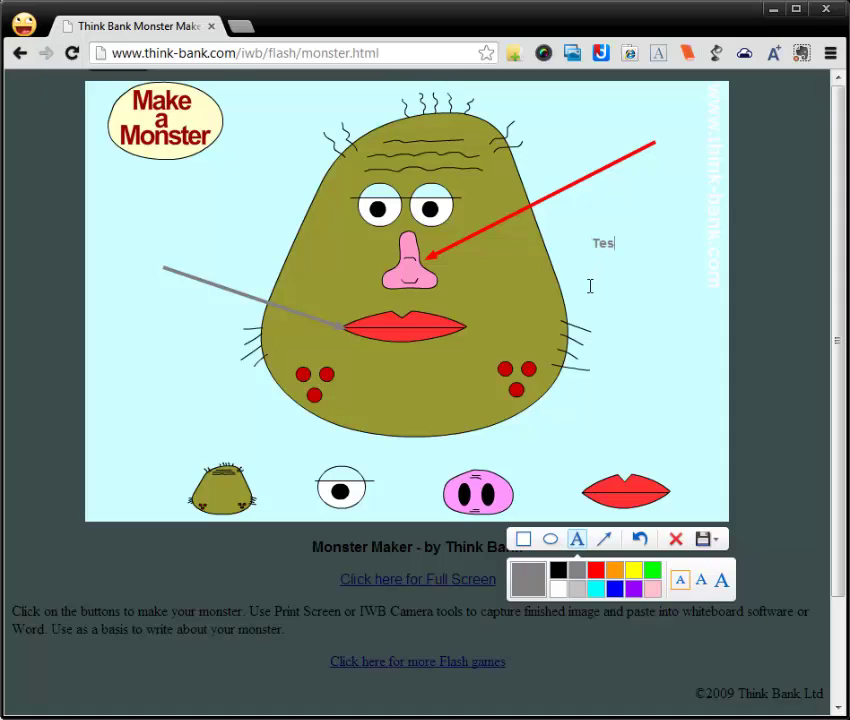
left_click(704, 540)
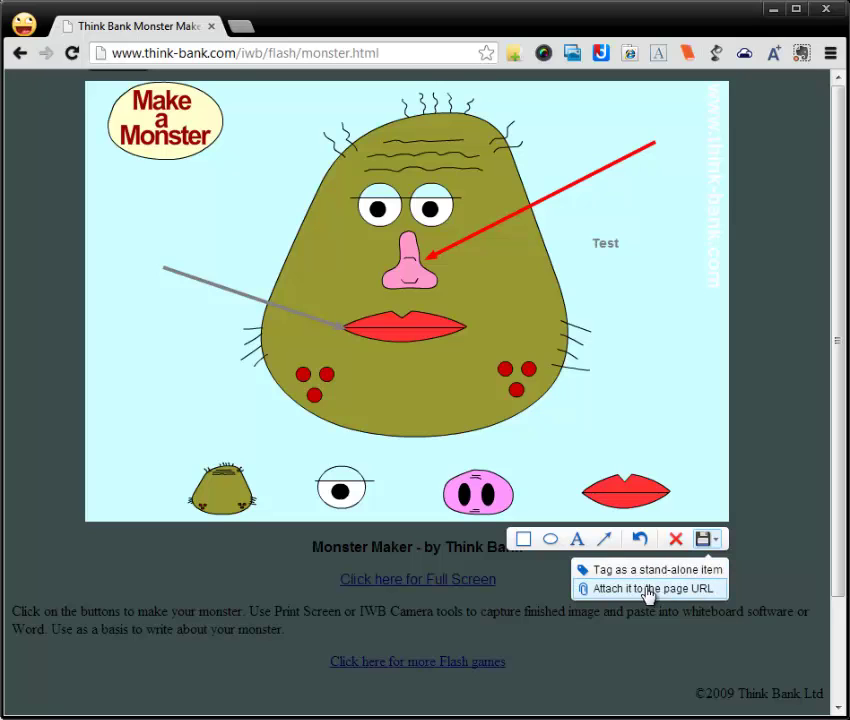
left_click(639, 590)
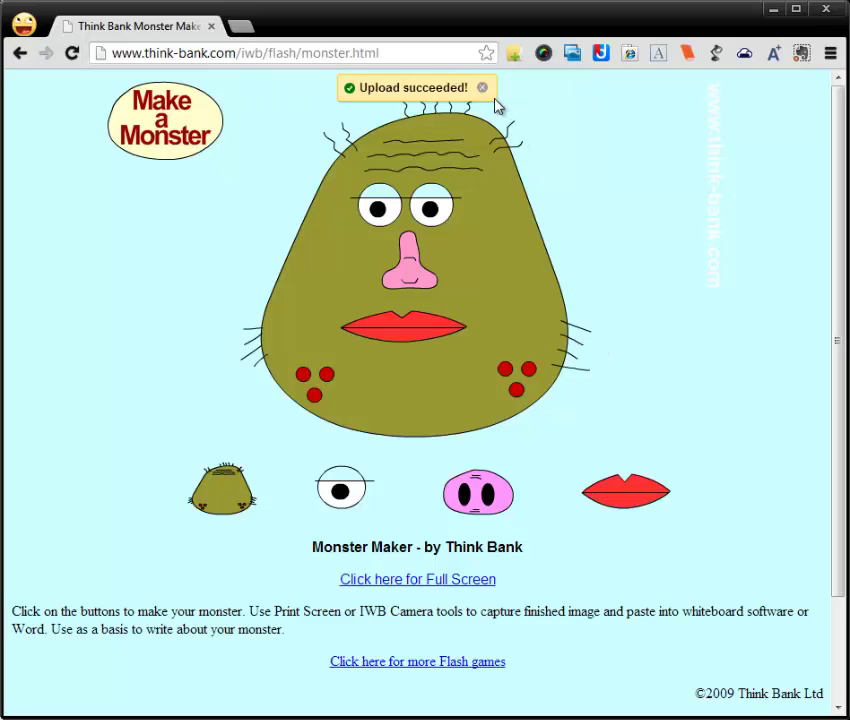
View the Diigo extension's additional options, such as the network, groups and settings links.
left_click(601, 55)
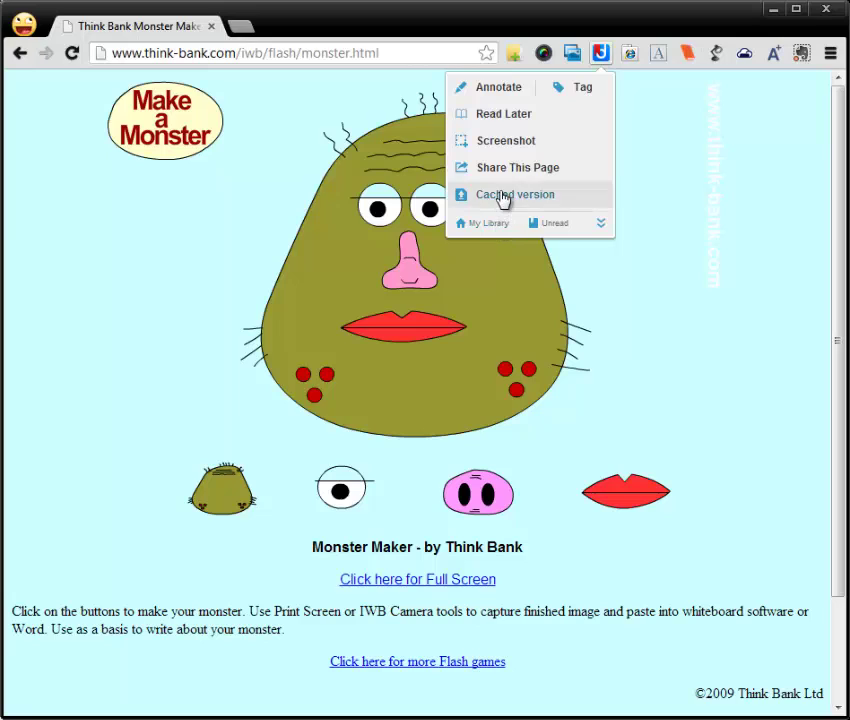
left_click(602, 226)
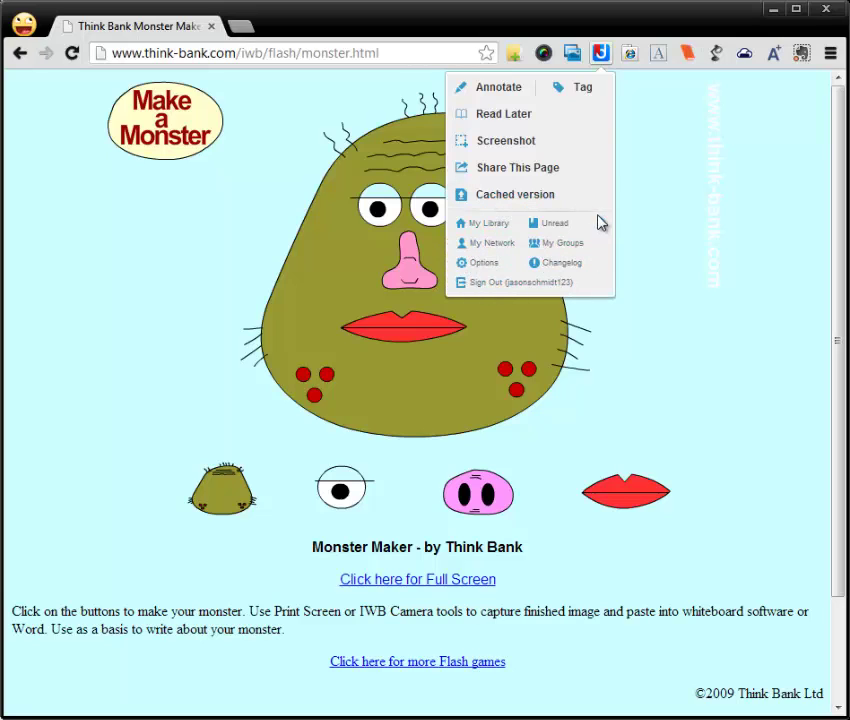
left_click(603, 58)
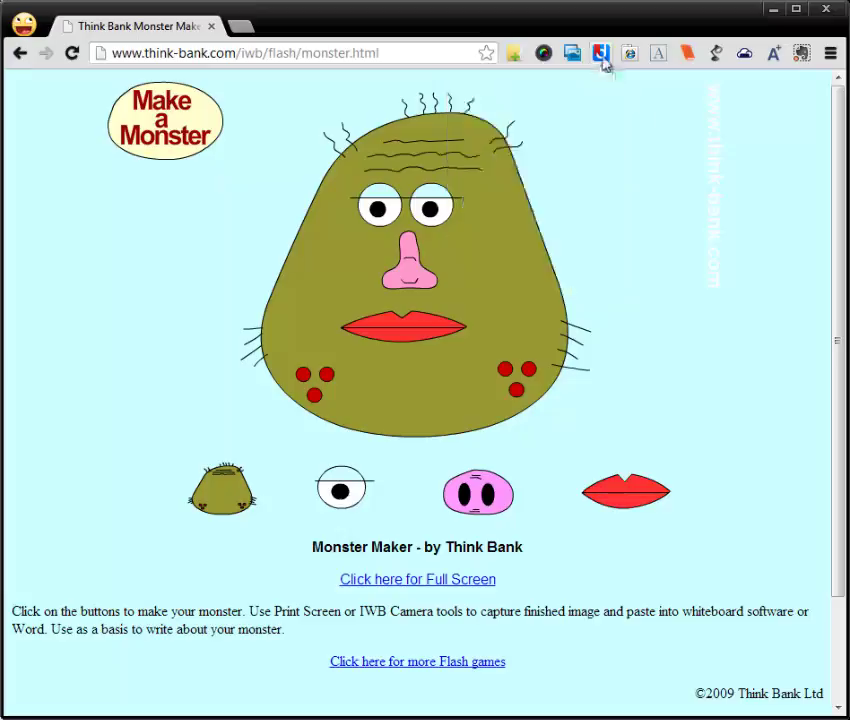
left_click(602, 55)
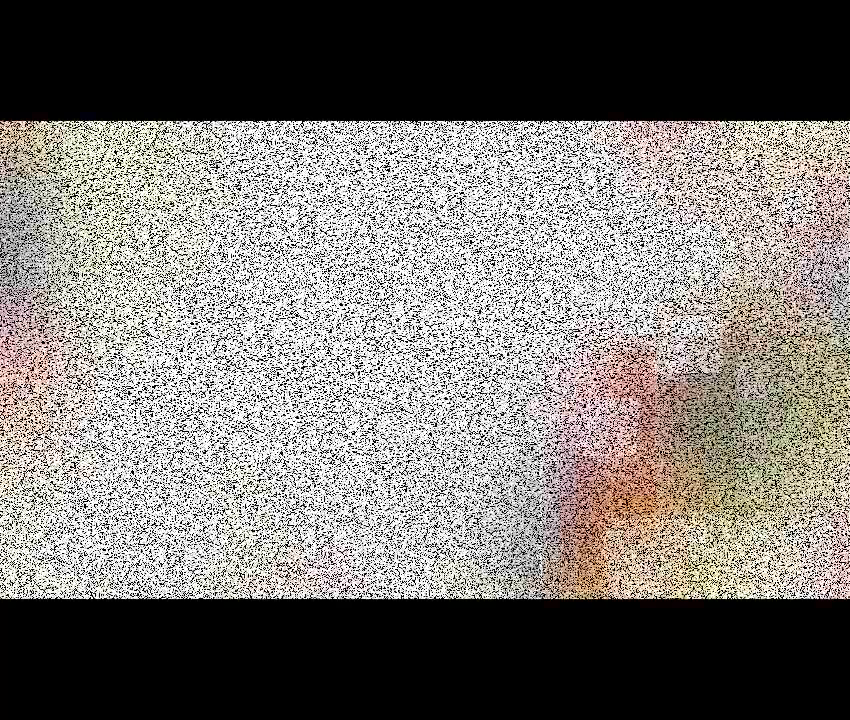